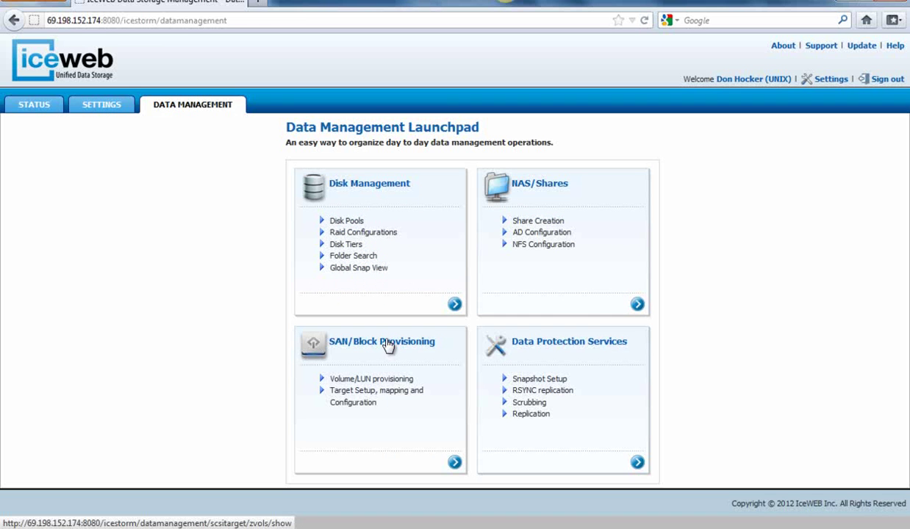
Step: Check the iSCSI remote initiators list, showing one initiator, then bring the server's Remote Desktop forward
click(387, 346)
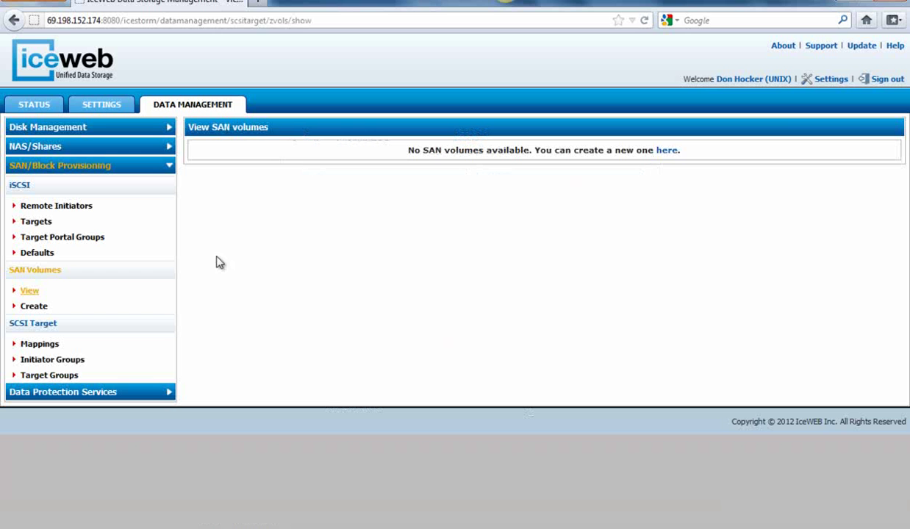
click(79, 213)
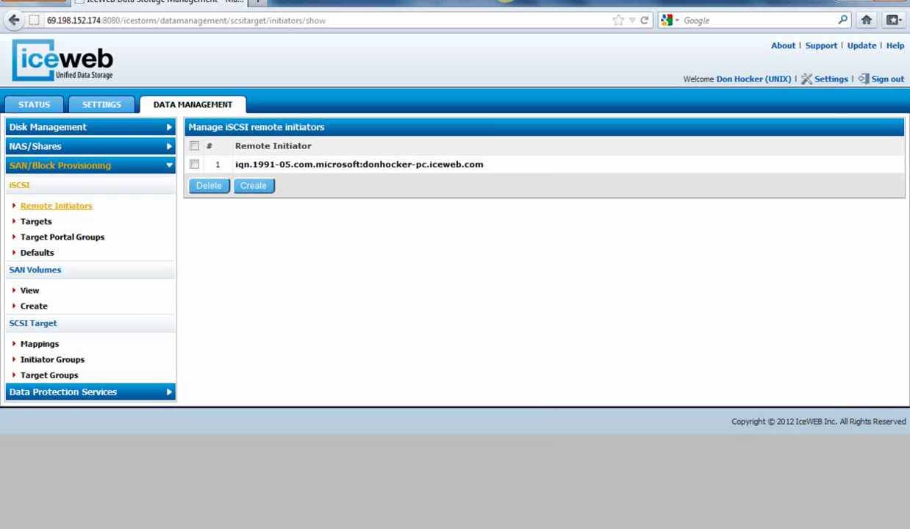
click(452, 527)
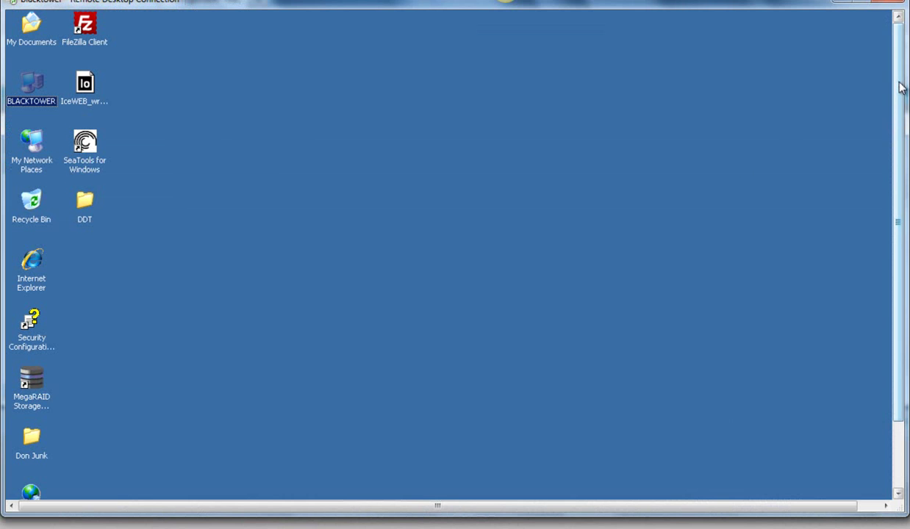
Step: Copy the initiator node name iqn.1991-05.com.microsoft:blacktower from Microsoft iSCSI Initiator Properties
drag(901, 87, 902, 158)
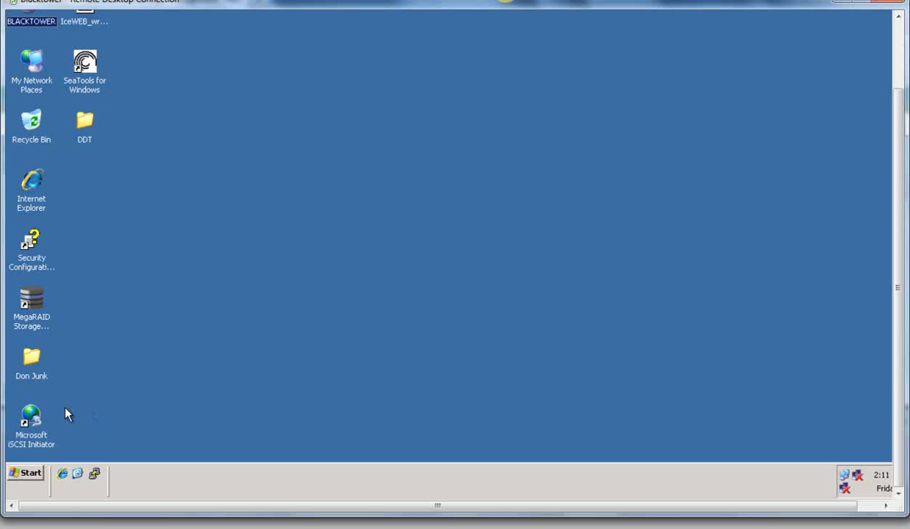
double_click(29, 426)
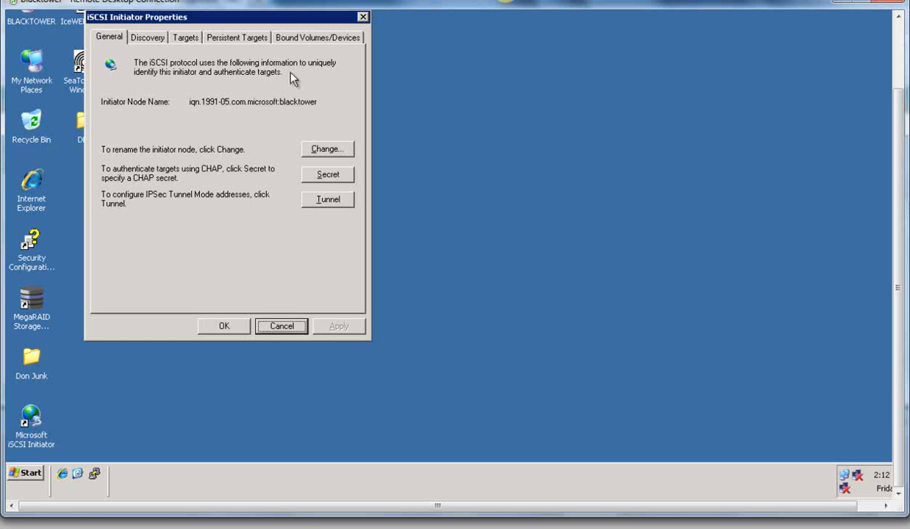
click(300, 101)
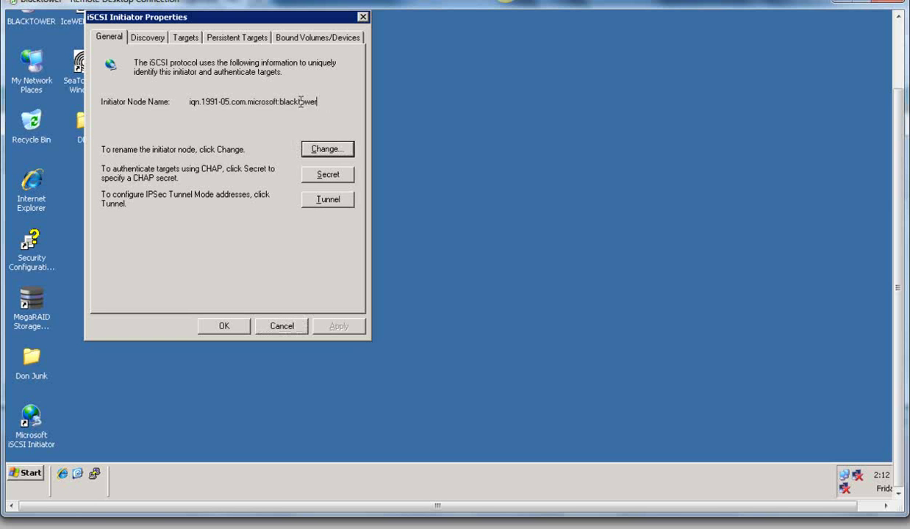
drag(300, 102, 180, 100)
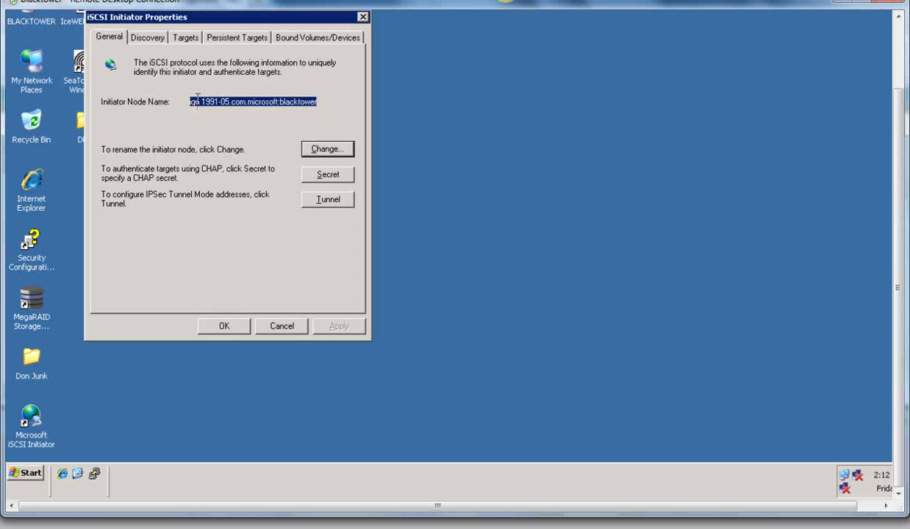
right_click(197, 97)
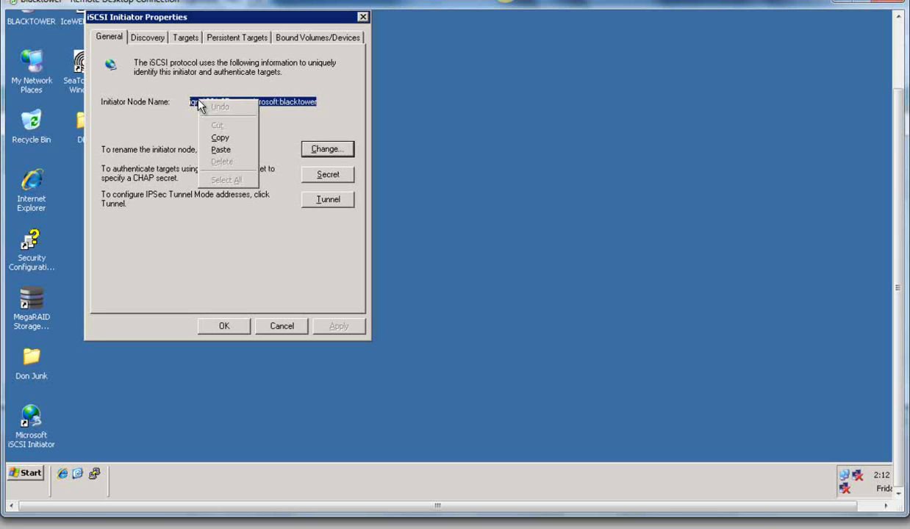
click(229, 137)
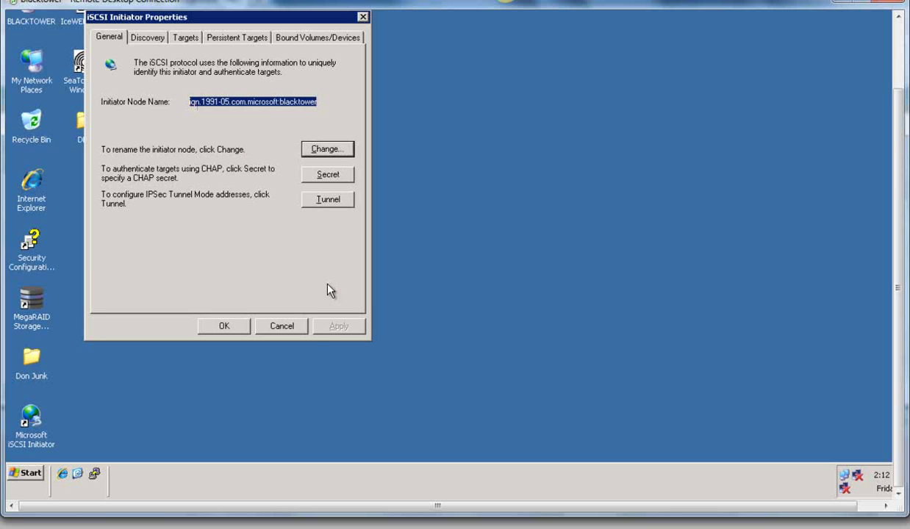
Step: Register remote initiator iqn.1991-05.com.microsoft:blacktower in iceSTORM, then view the three iSCSI targets
key(alt+Tab)
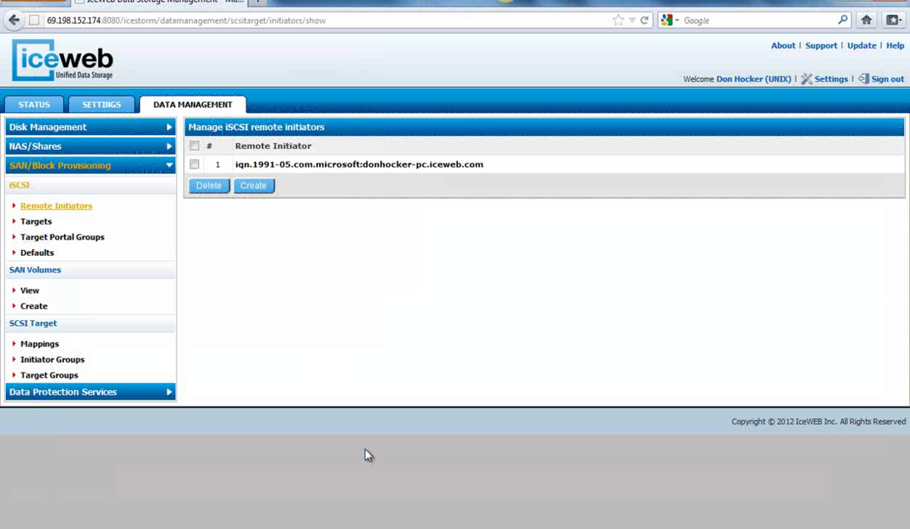
click(254, 188)
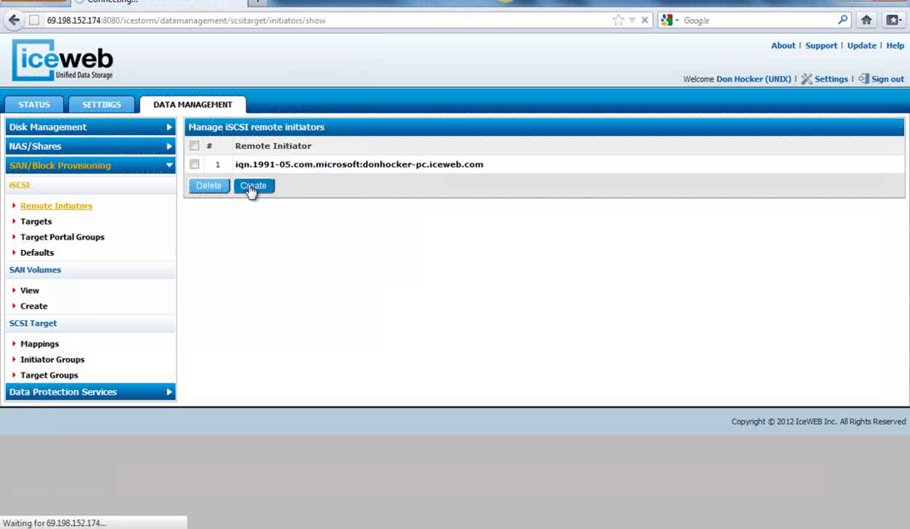
click(340, 148)
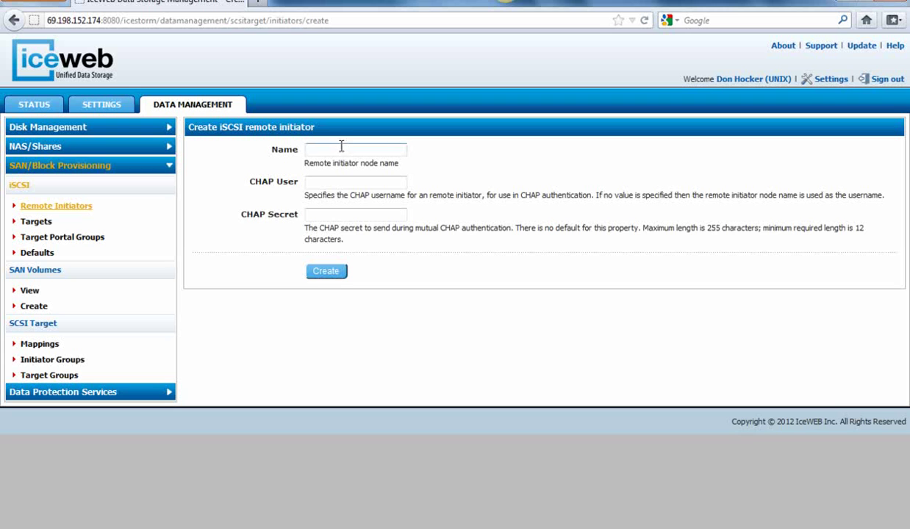
key(ctrl+v)
click(327, 217)
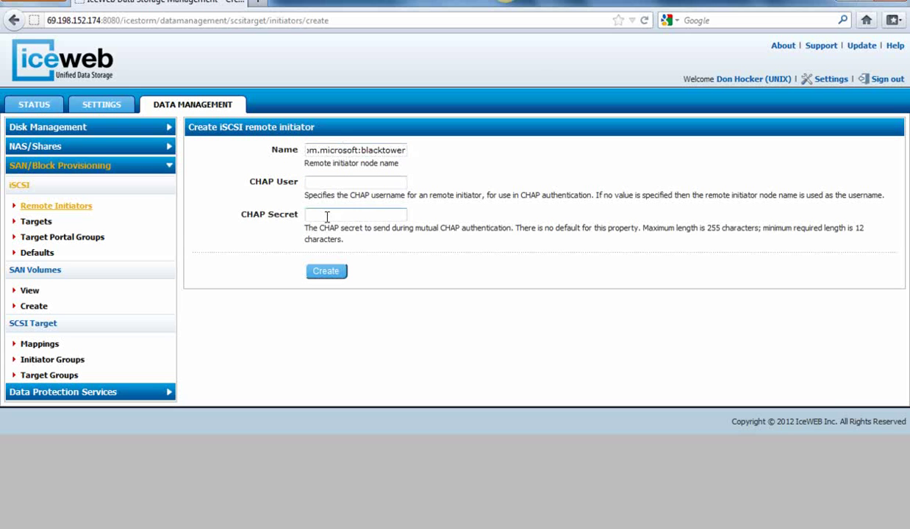
click(317, 272)
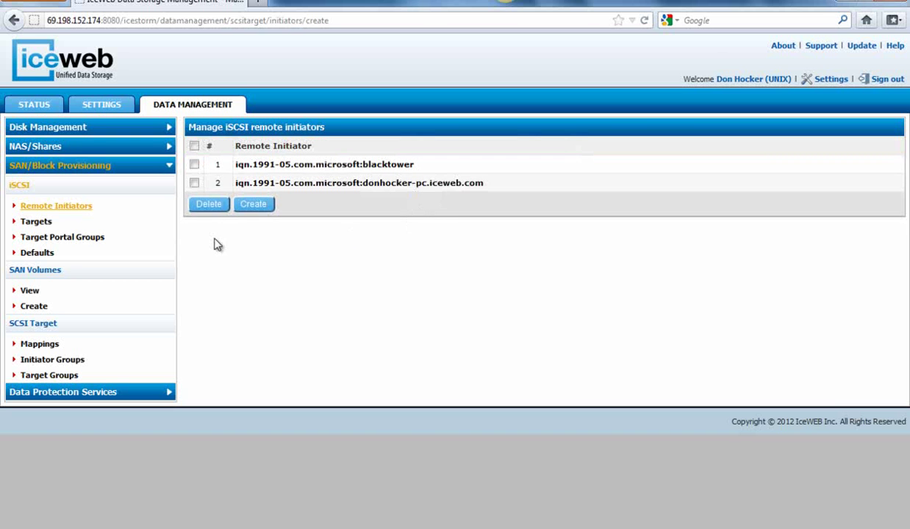
click(37, 221)
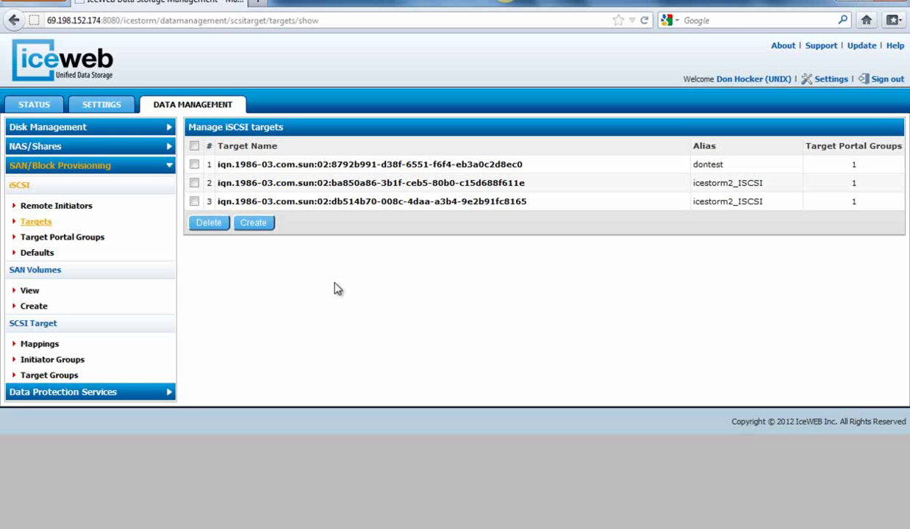
Step: Create a new iSCSI target with the alias Target1
click(262, 229)
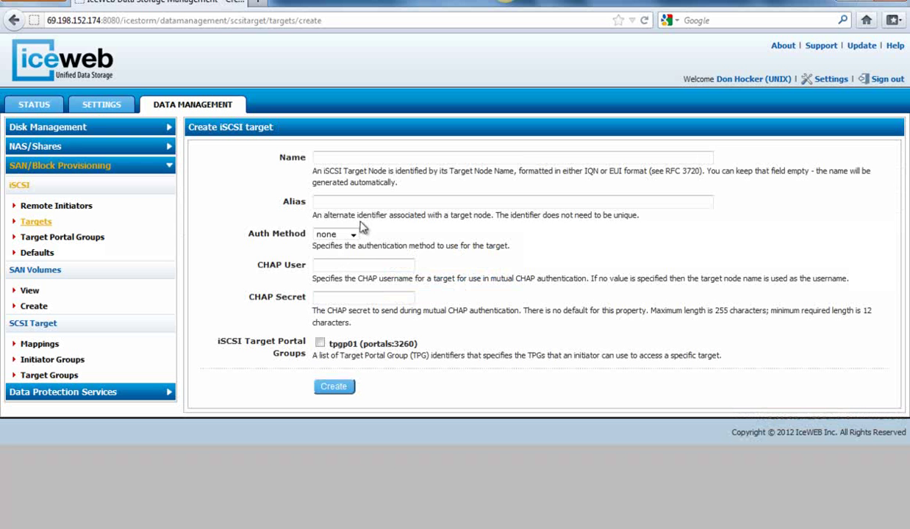
click(369, 202)
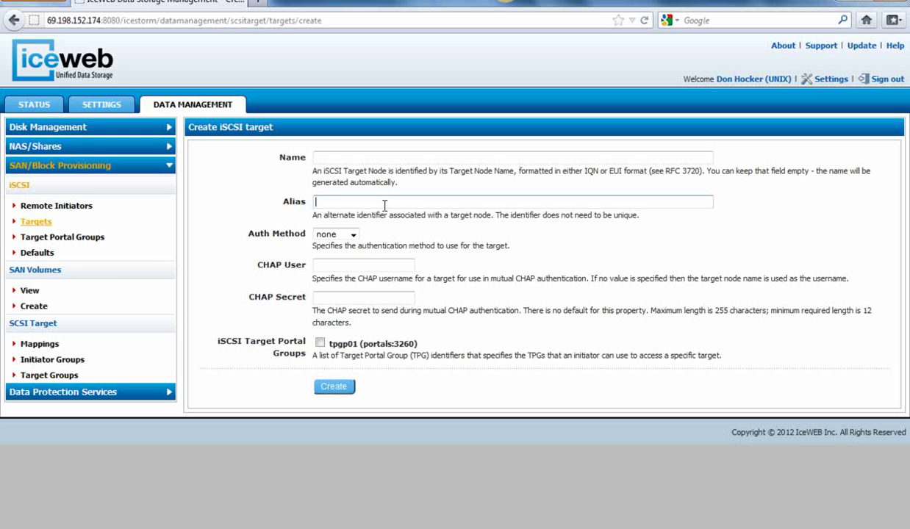
text(Target1)
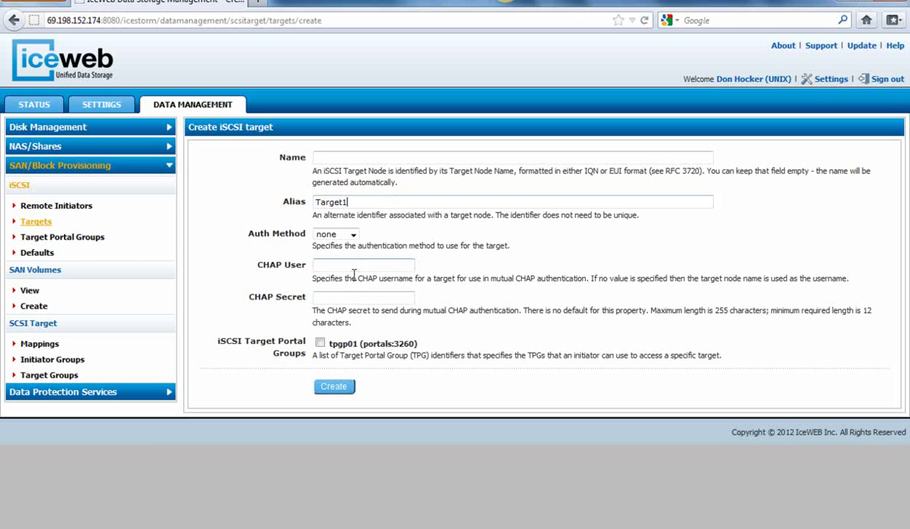
click(333, 387)
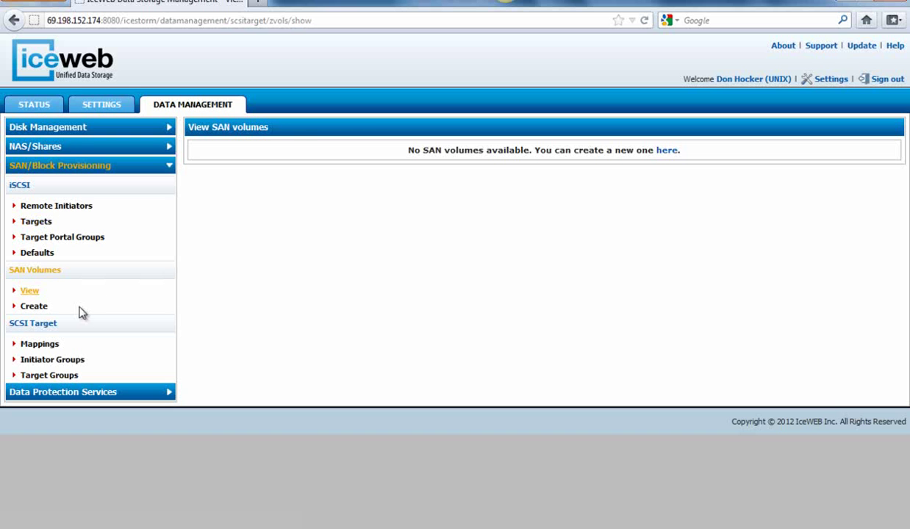
Step: Fill in a new Performance-pool SAN volume: iscsi_volume, described 'iSCSI Volume', size 100GB
click(35, 307)
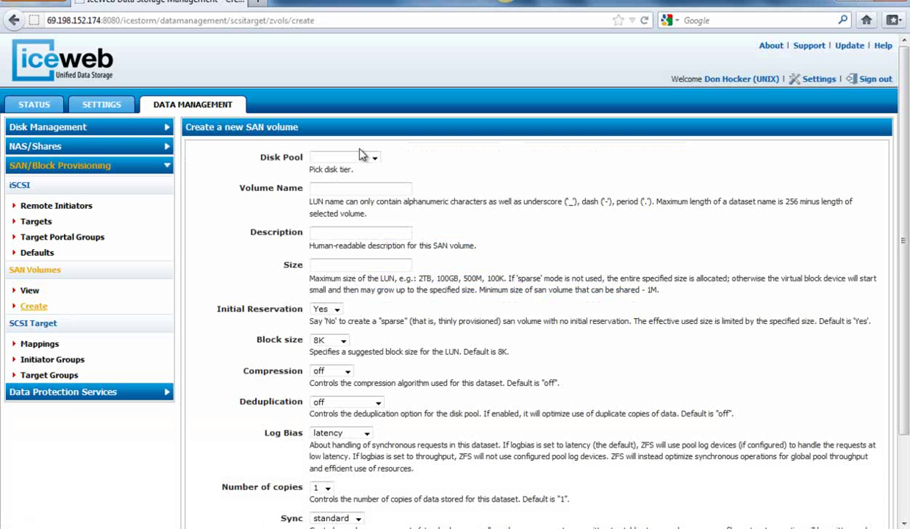
click(371, 157)
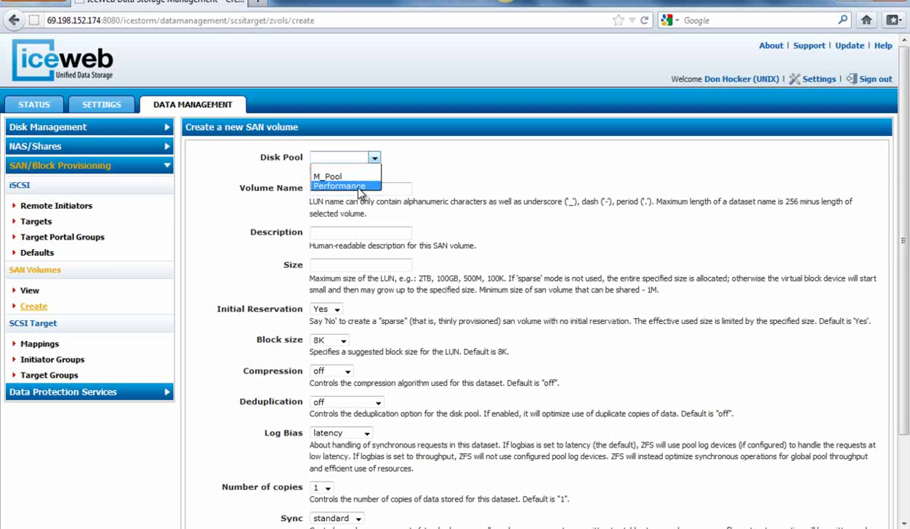
click(360, 186)
click(359, 188)
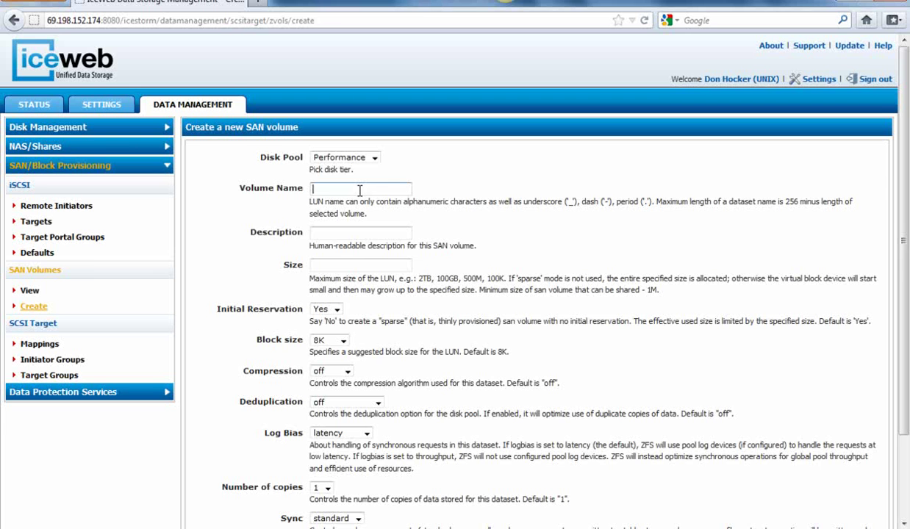
text(i)
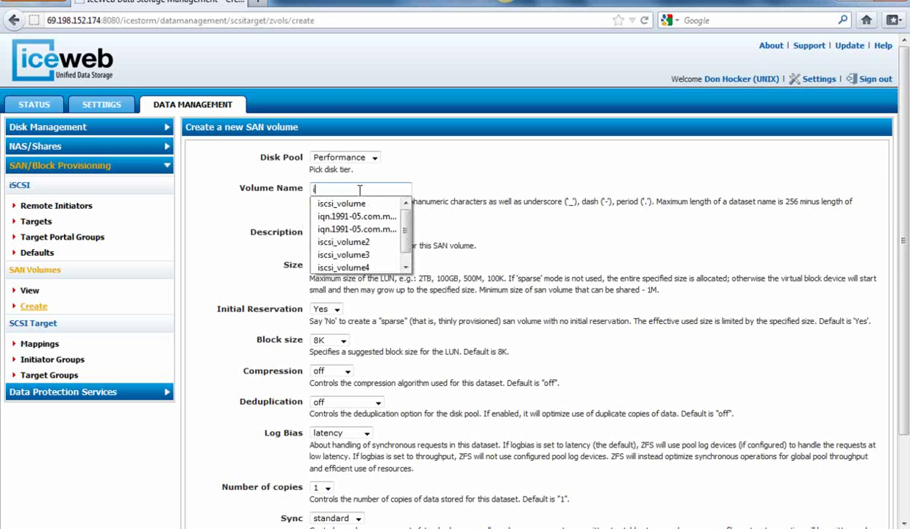
click(335, 204)
click(334, 232)
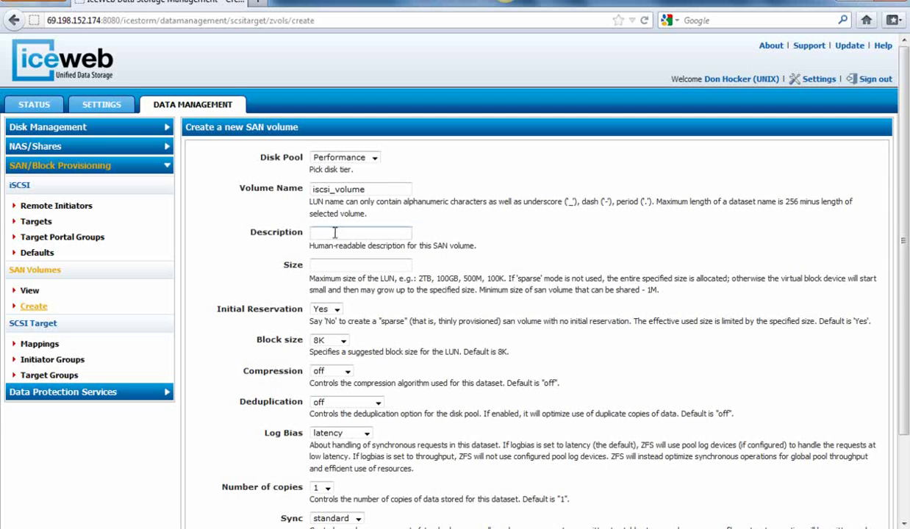
text(i)
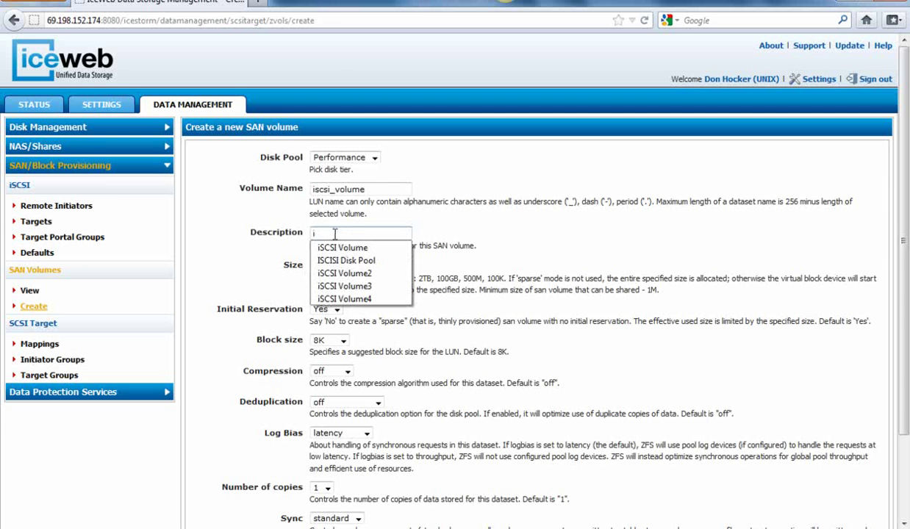
click(334, 251)
click(330, 266)
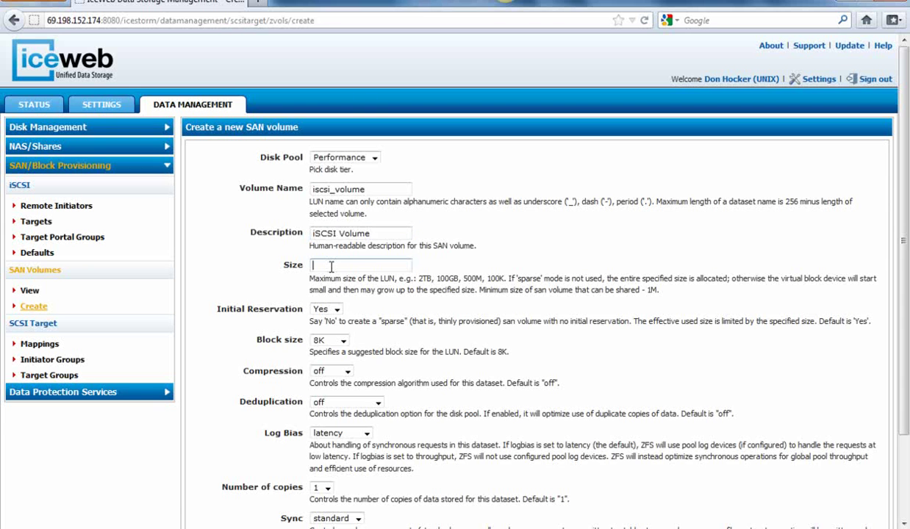
text(100)
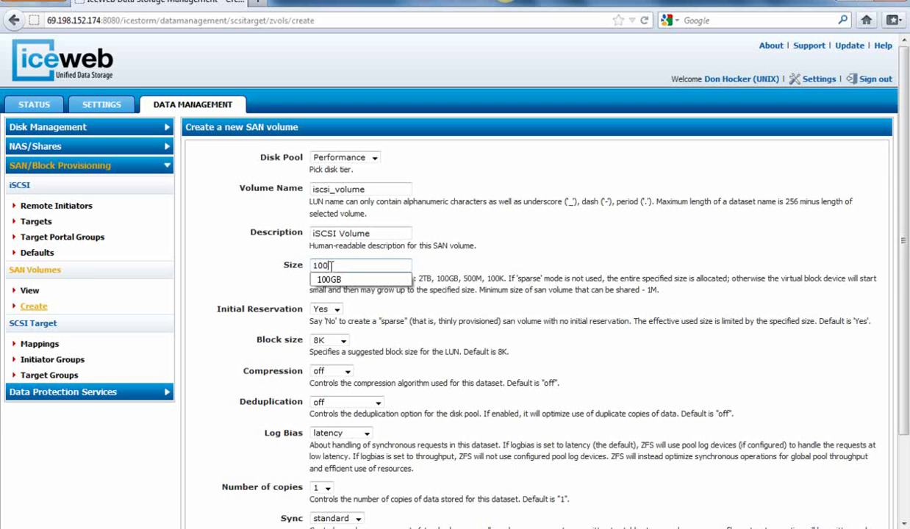
text(GB)
key(Tab)
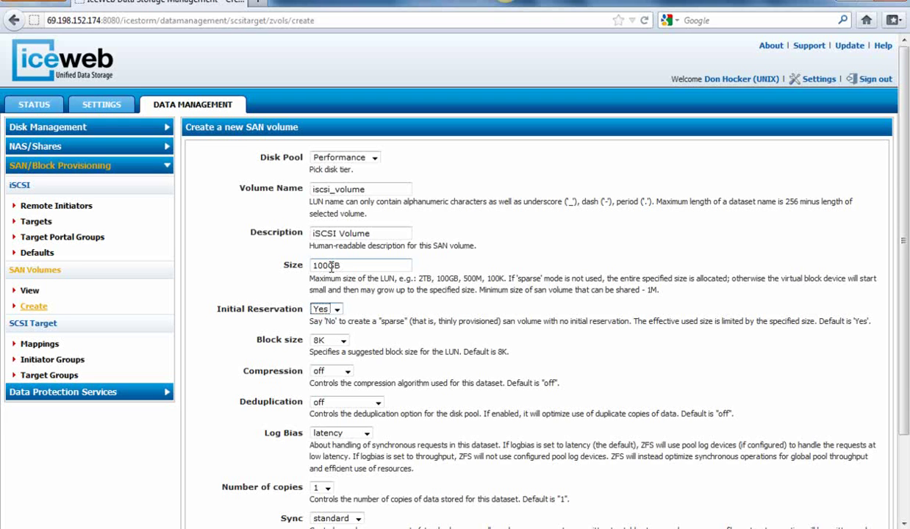
click(336, 309)
Step: Set the block size to 32K and create the 100G iscsi_volume SAN volume
click(342, 340)
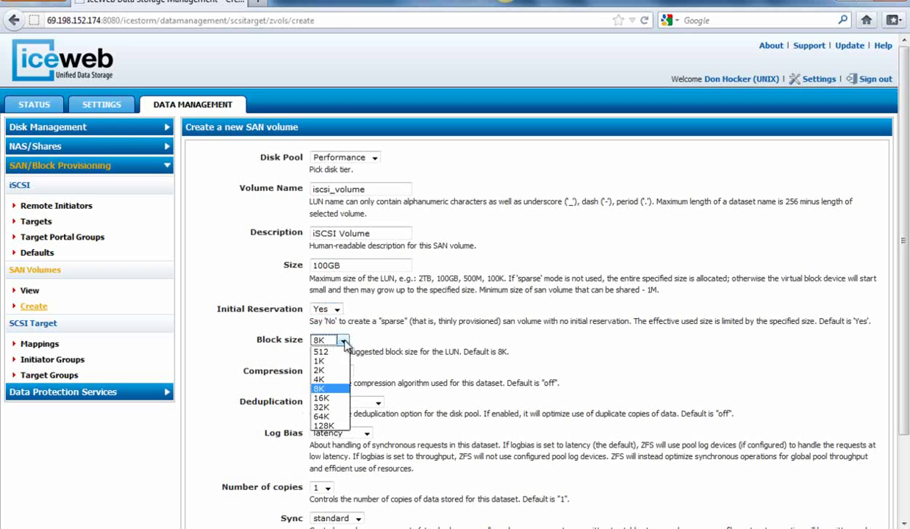
click(325, 407)
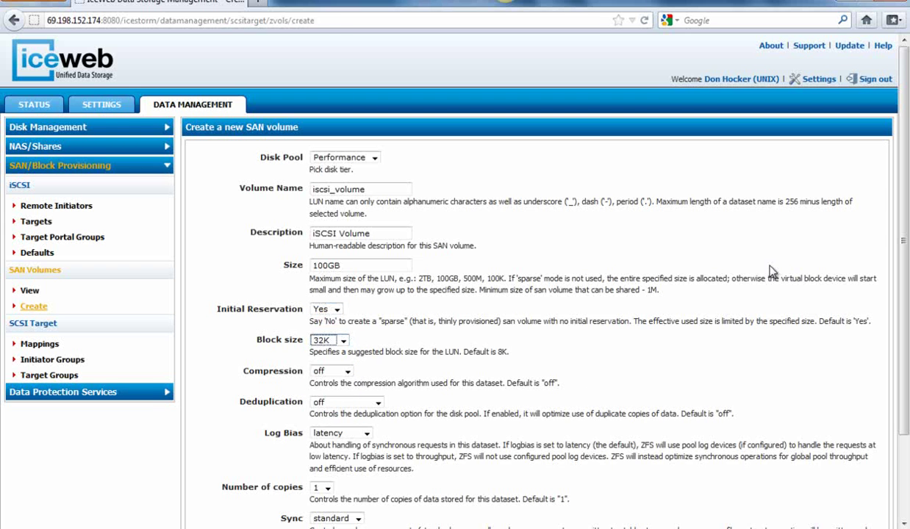
scroll(905, 233, down, 3)
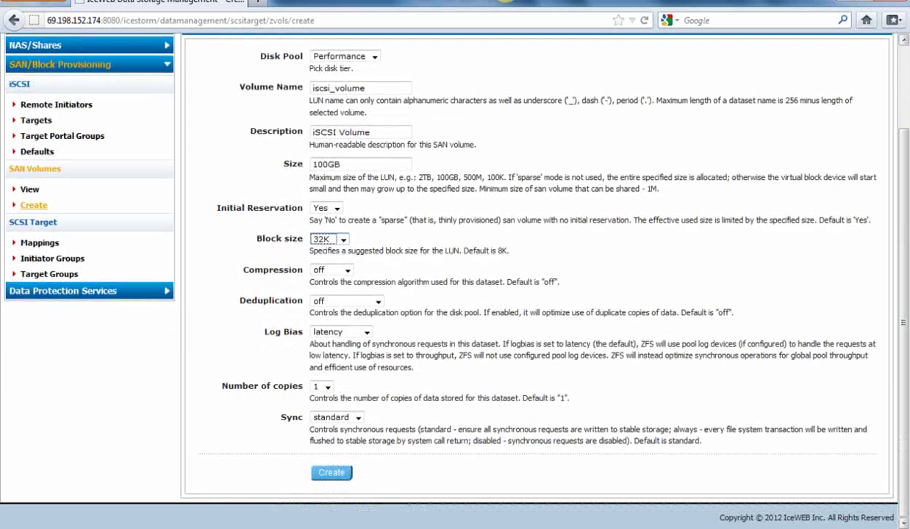
click(337, 474)
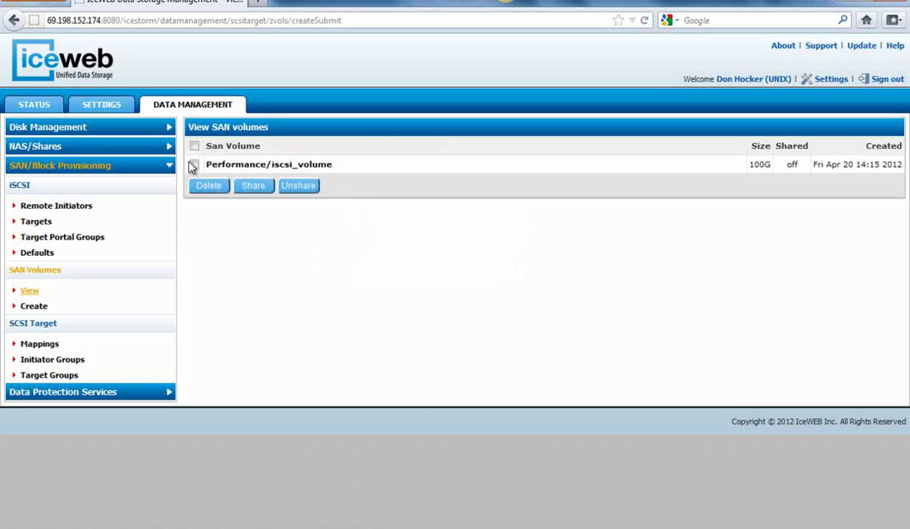
Step: Share the Performance/iscsi_volume SAN volume and confirm the prompt
click(194, 165)
click(248, 188)
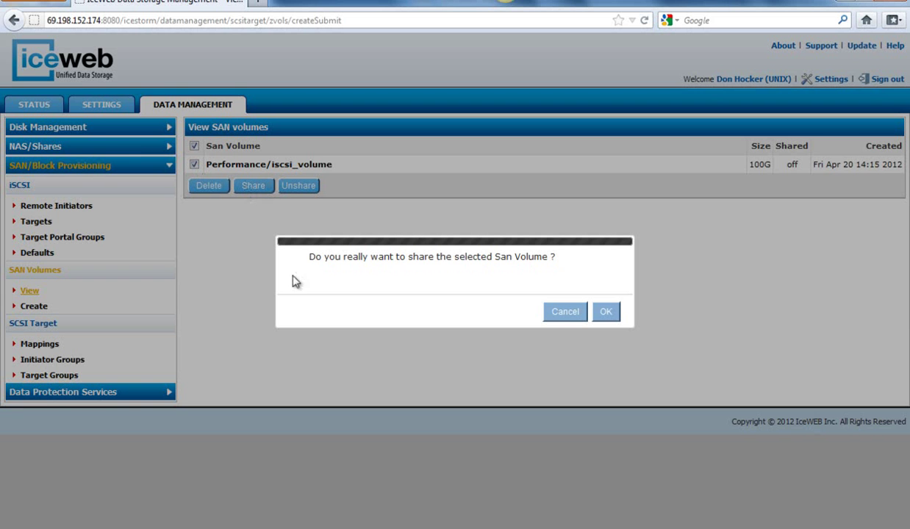
click(602, 313)
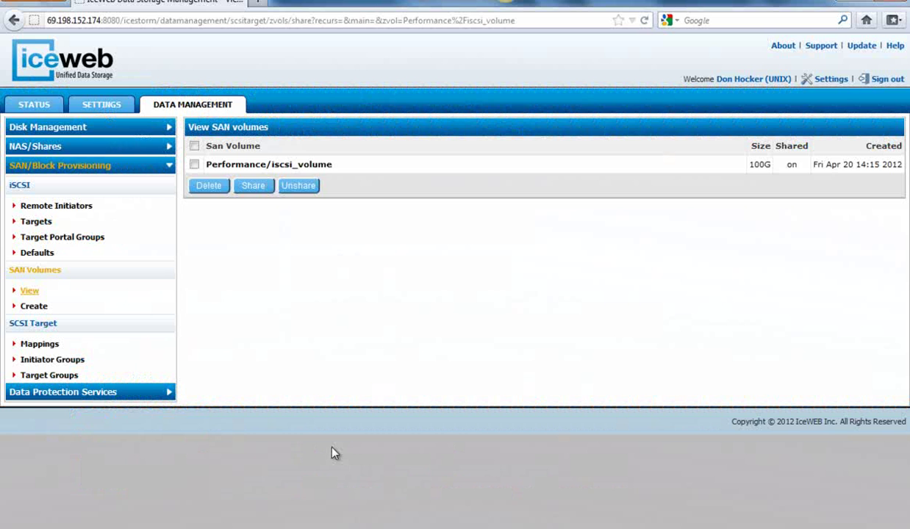
Step: Create initiator group Black_Tower containing the blacktower initiator
click(40, 361)
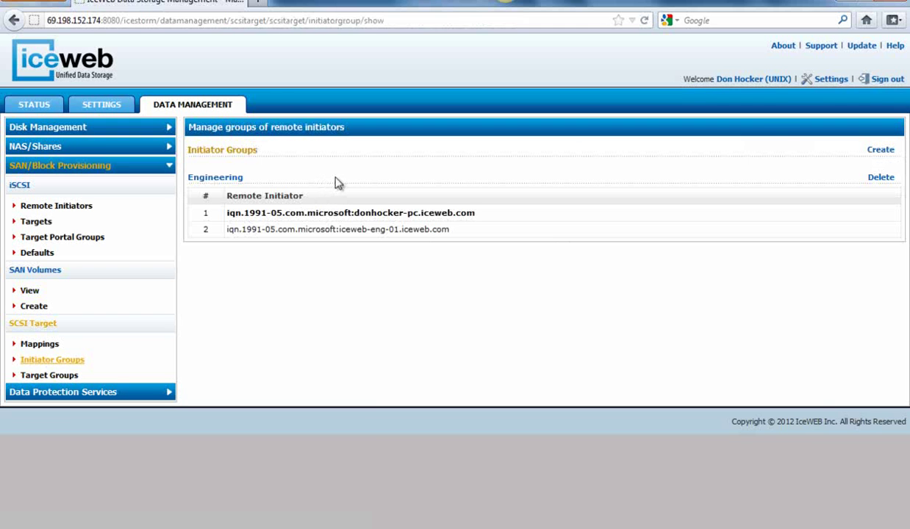
click(874, 151)
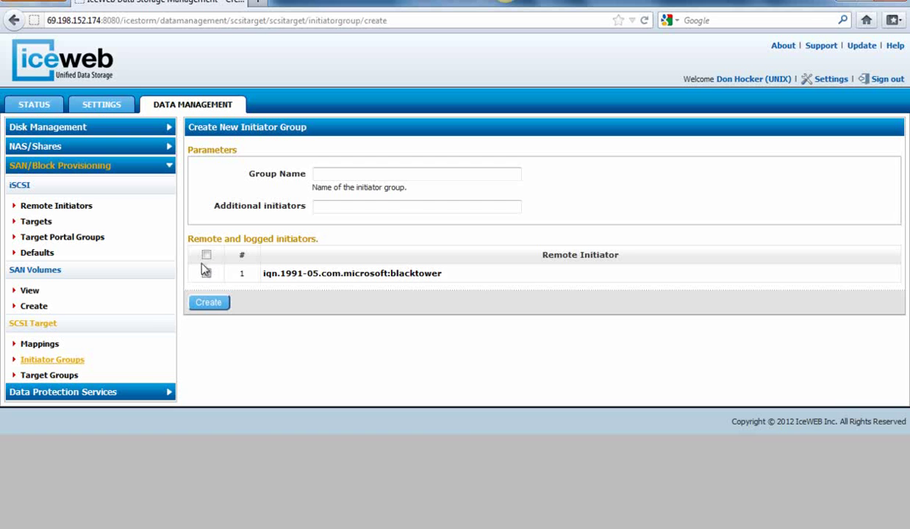
click(424, 174)
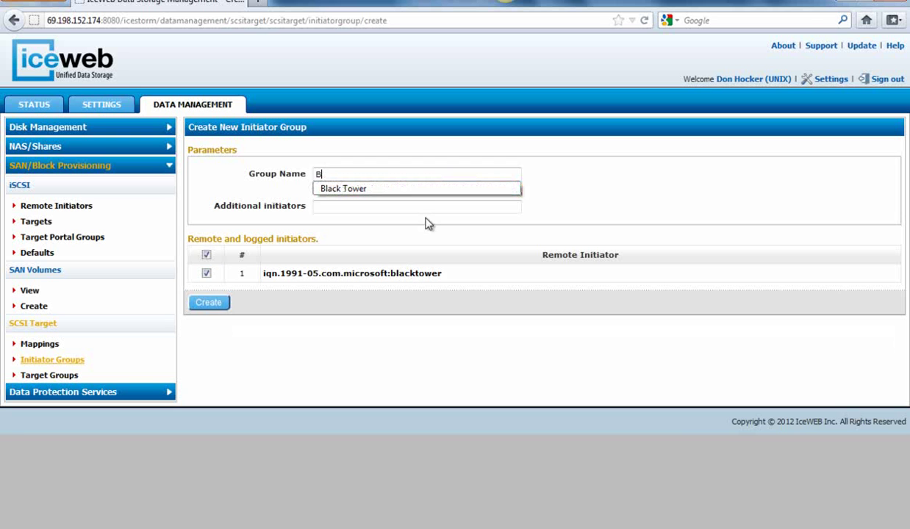
text(Black_Tower)
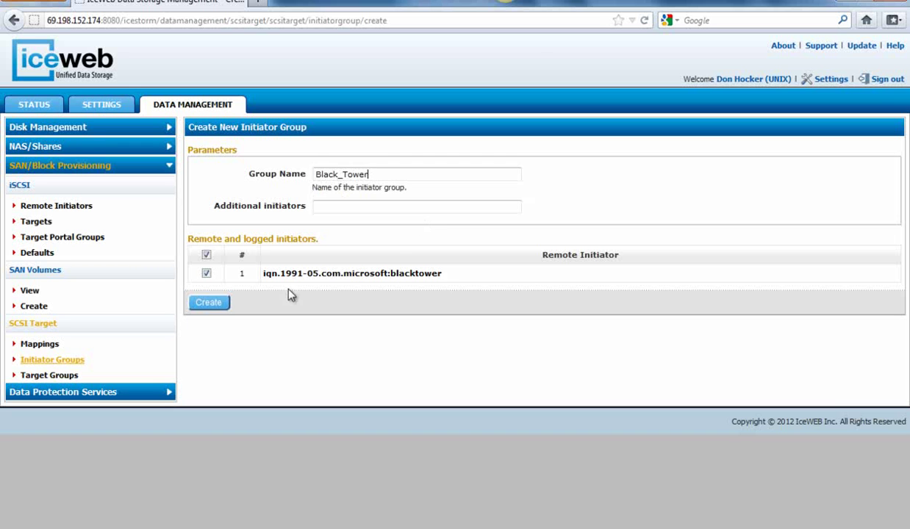
click(213, 303)
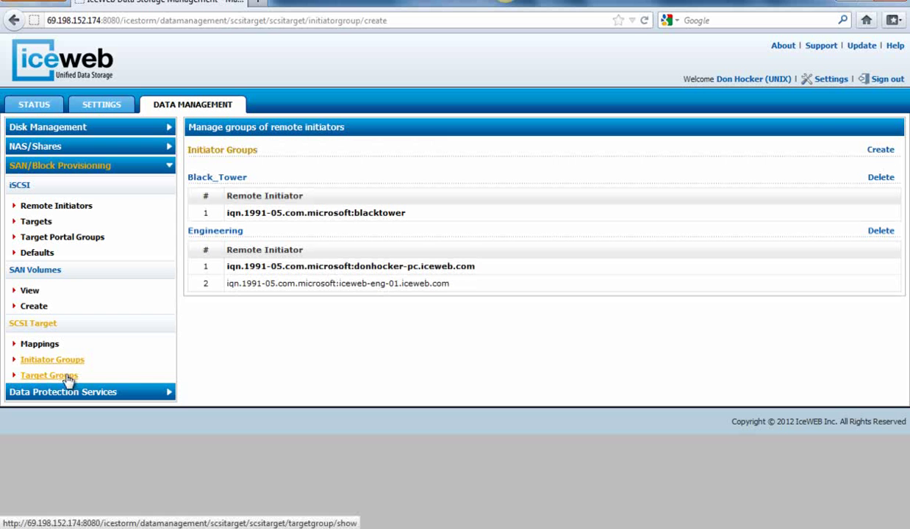
Step: Create target group Target_Test1 including all four targets
click(68, 375)
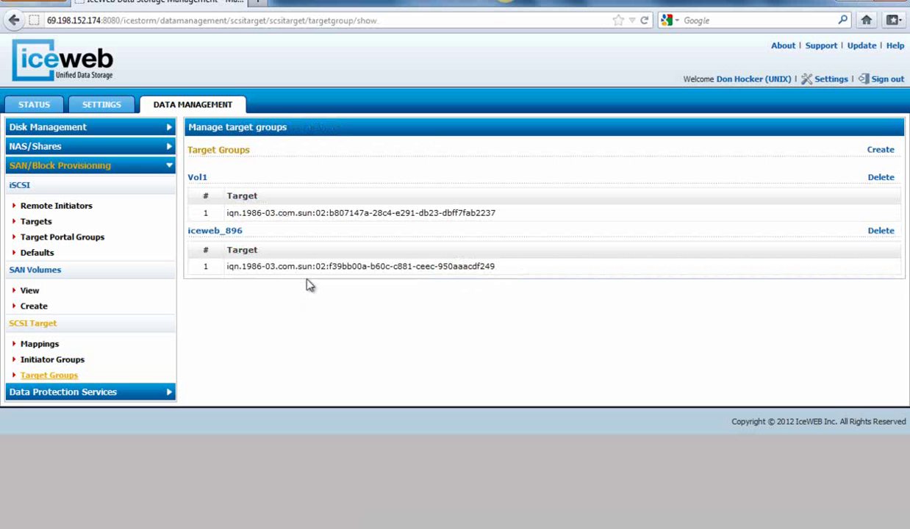
click(880, 151)
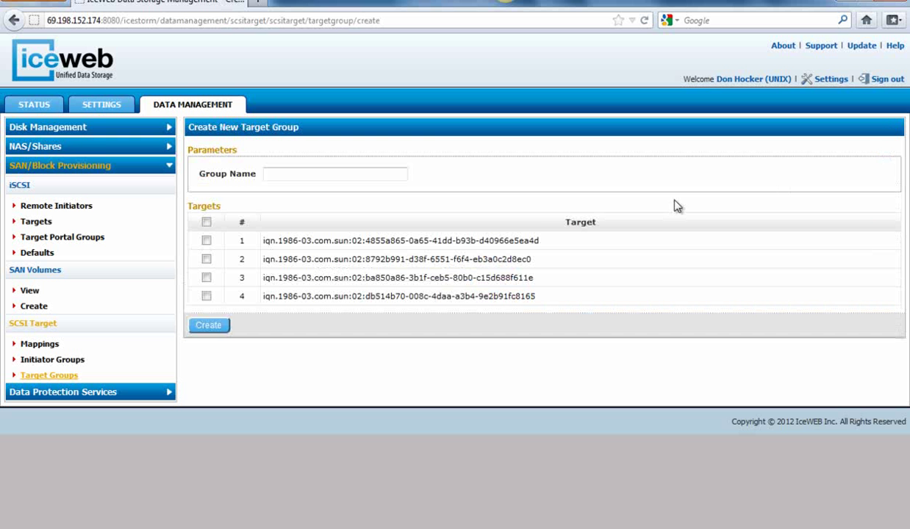
click(396, 179)
text(Target_Test1)
click(206, 221)
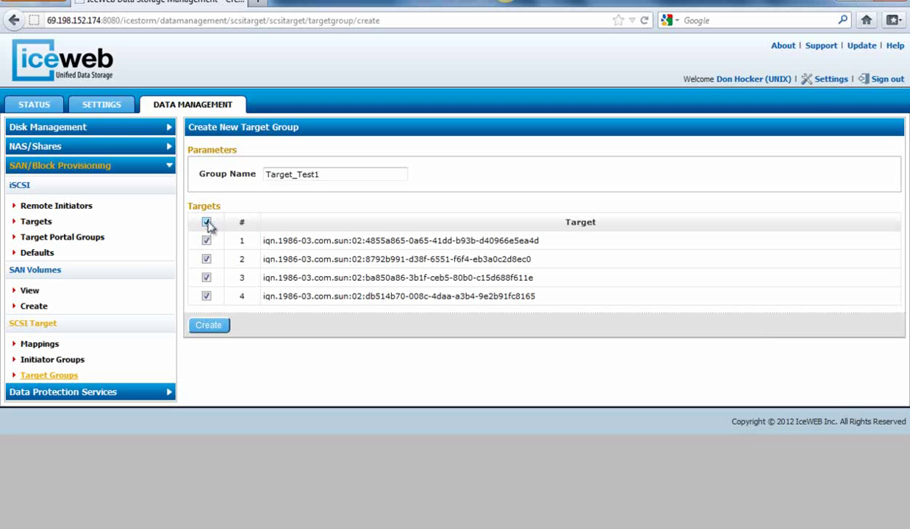
click(209, 326)
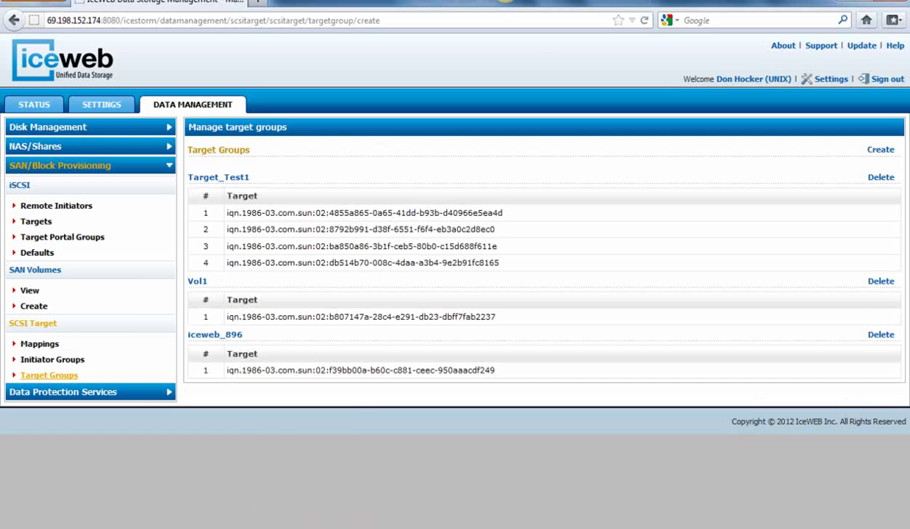
Step: Delete the existing All-to-All volume mapping
click(38, 344)
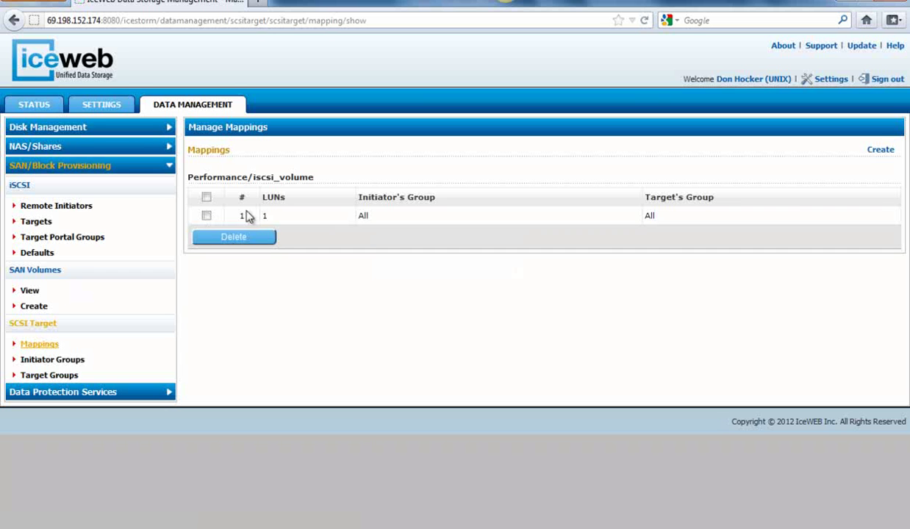
click(206, 197)
click(221, 237)
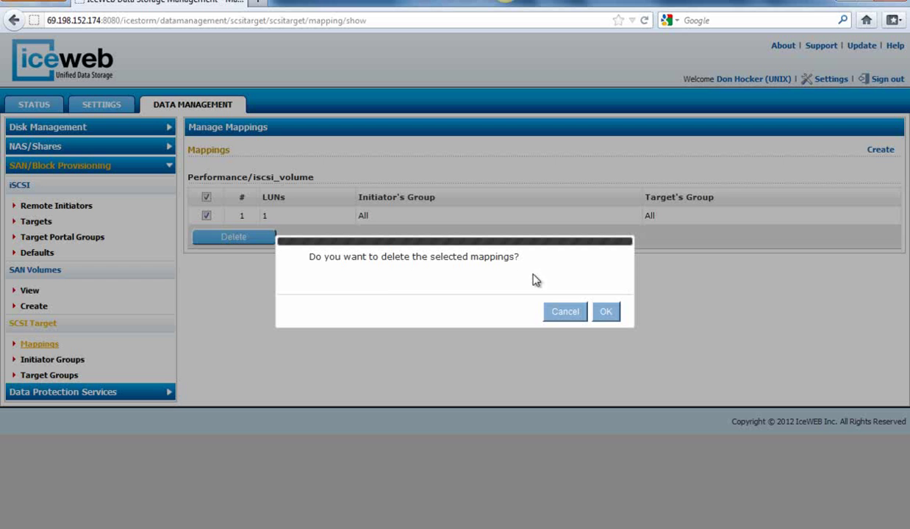
click(605, 311)
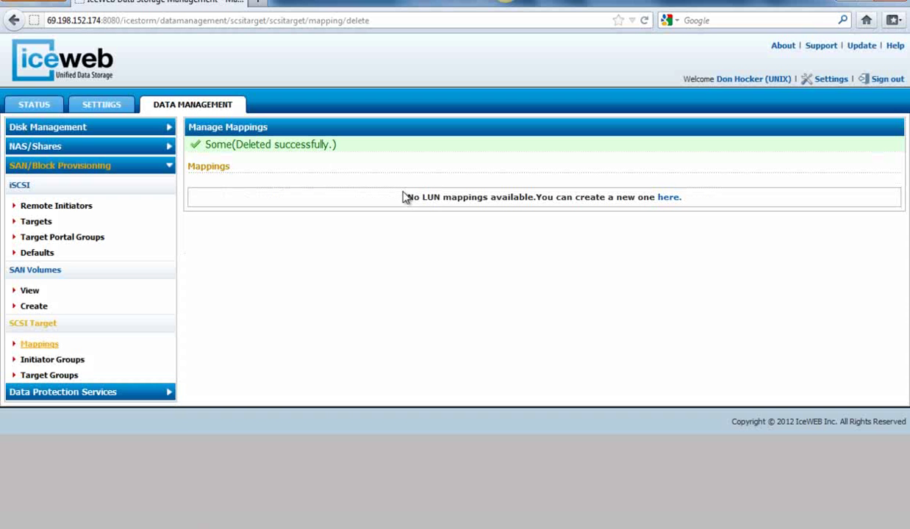
Step: Map Performance/iscsi_volume to initiator group Black_Tower and target group Target_Test1
click(670, 198)
click(486, 182)
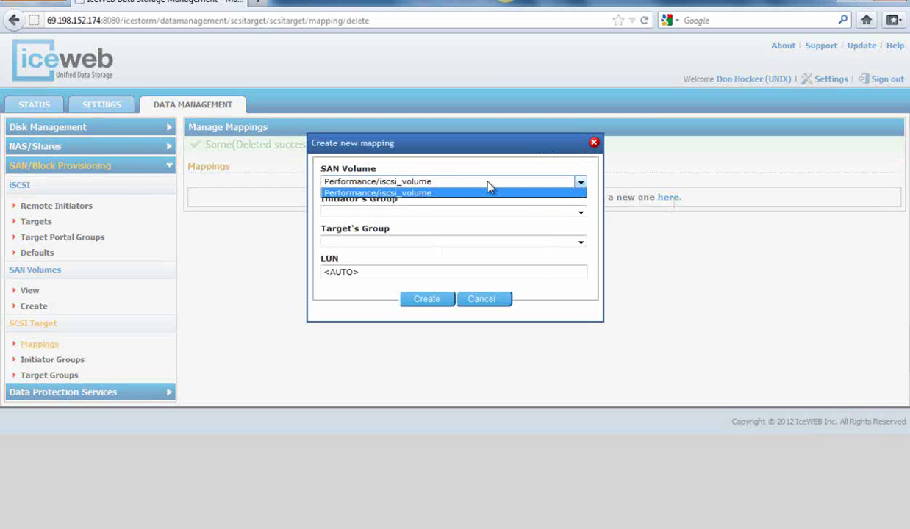
click(487, 183)
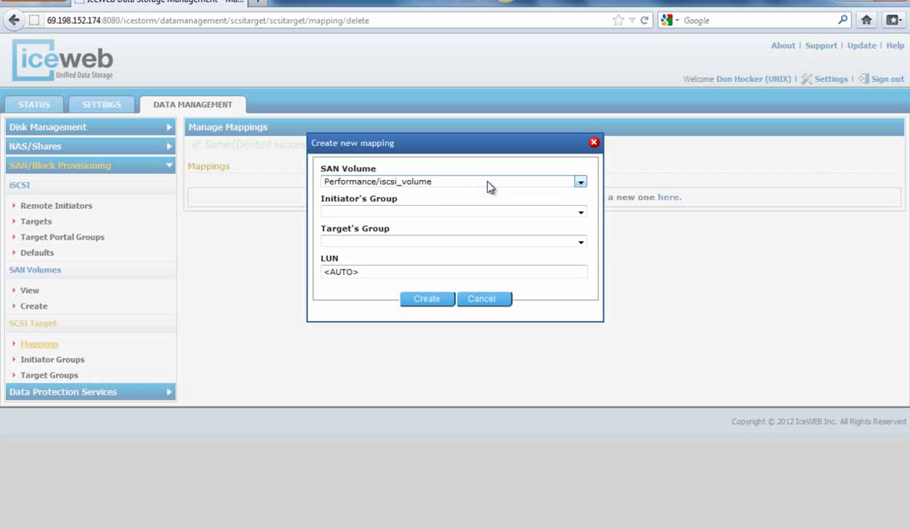
click(449, 215)
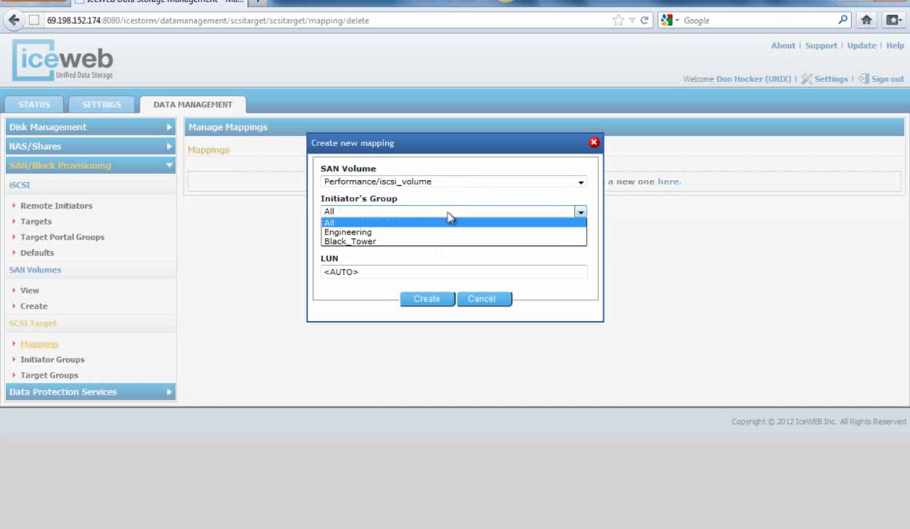
click(425, 242)
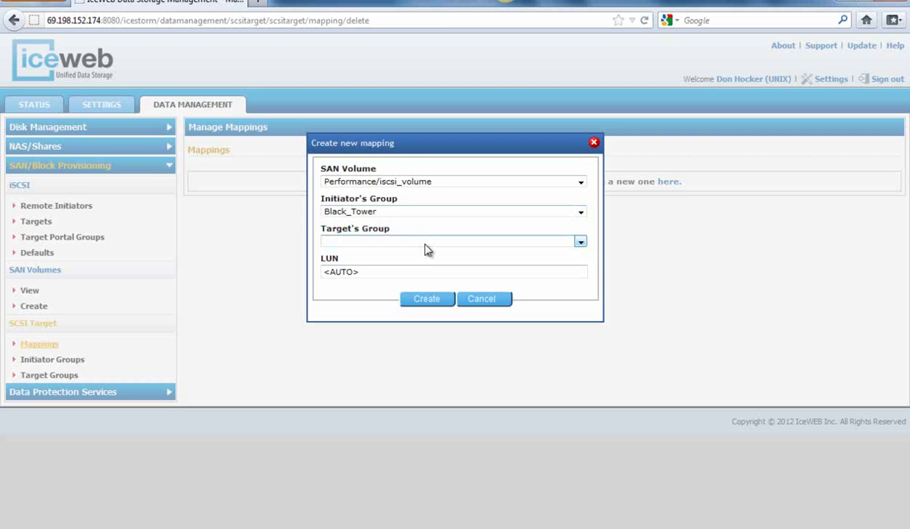
click(427, 243)
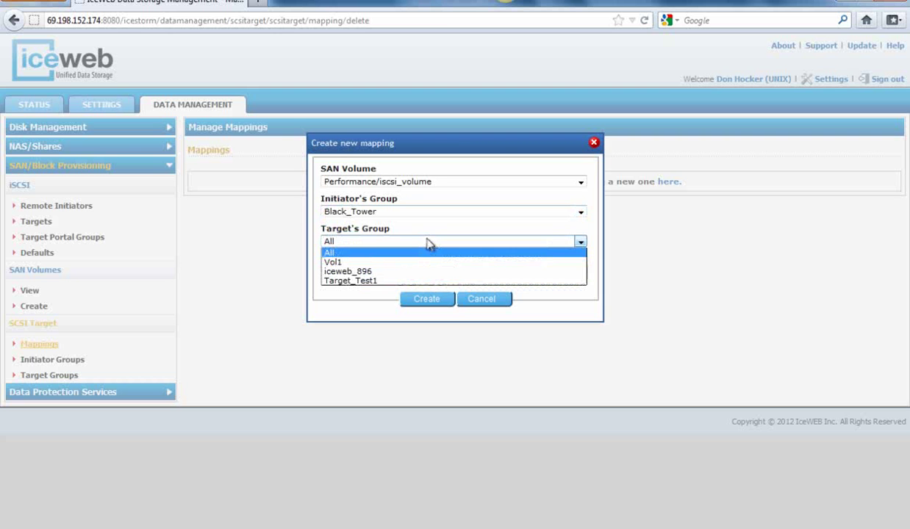
click(408, 281)
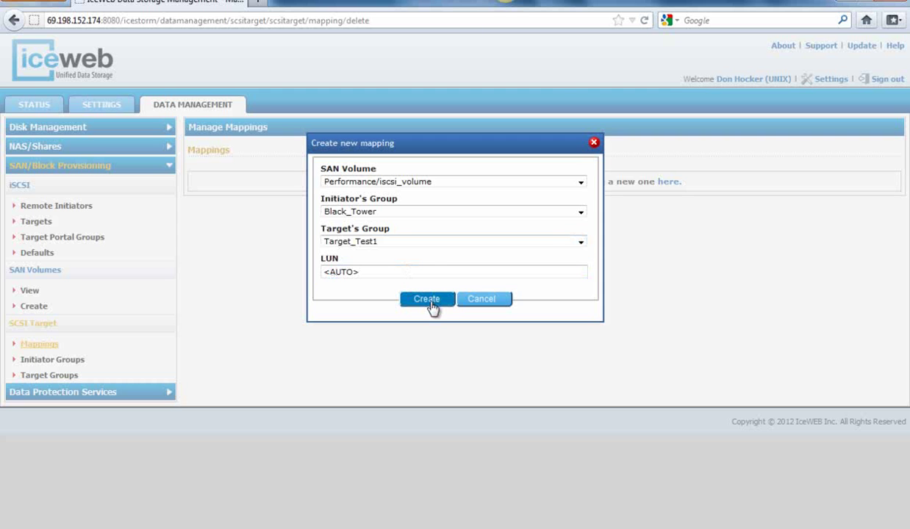
click(430, 303)
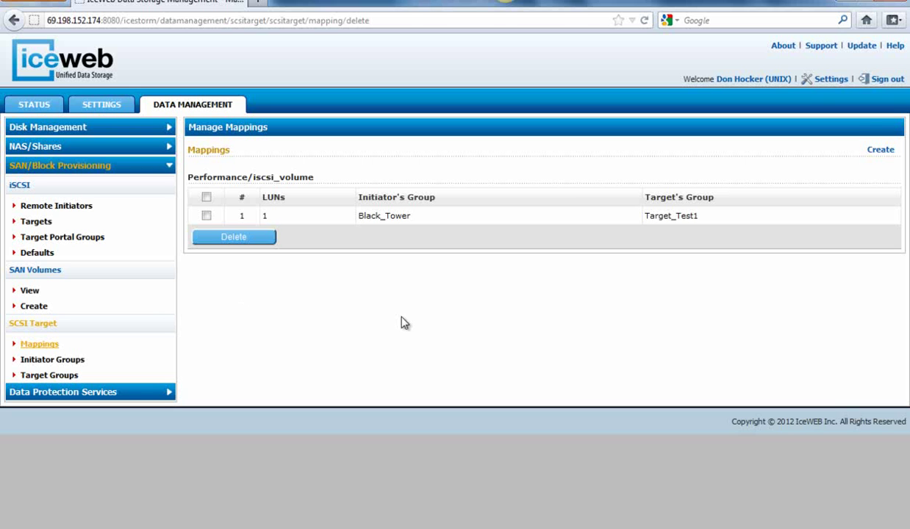
Step: Attempt mapping Performance/iscsi_volume to All/All, then cancel after the invalid host group error
click(878, 150)
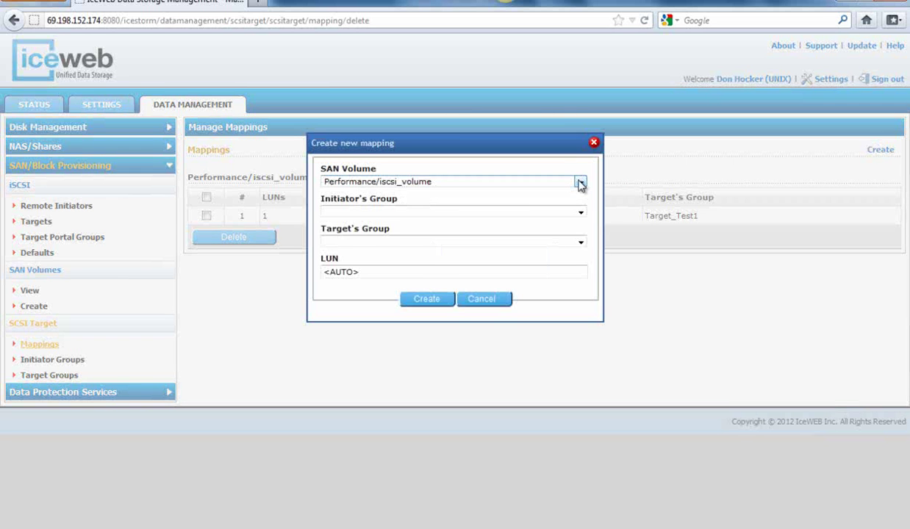
click(580, 182)
click(579, 183)
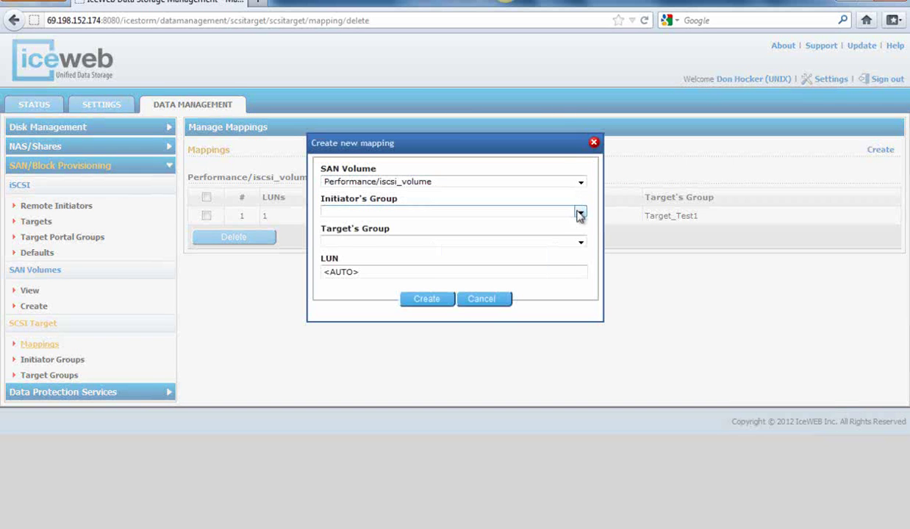
click(579, 213)
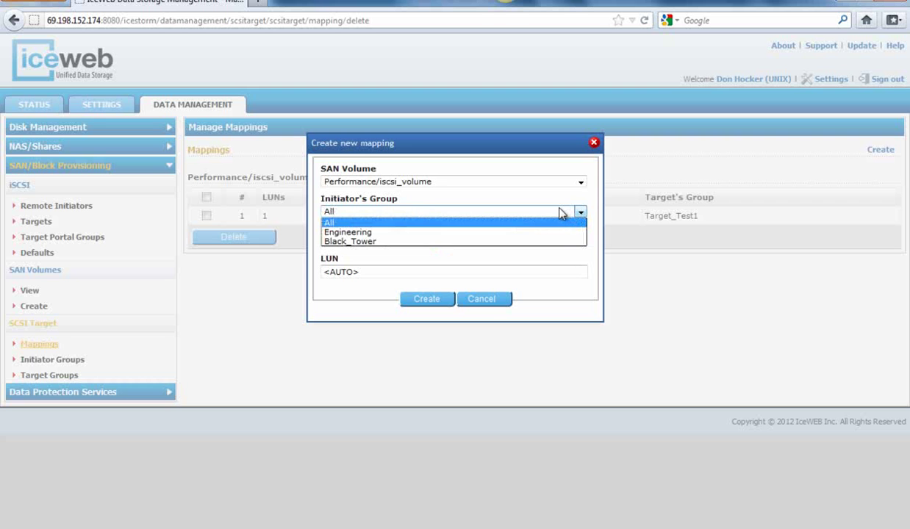
click(557, 211)
click(580, 243)
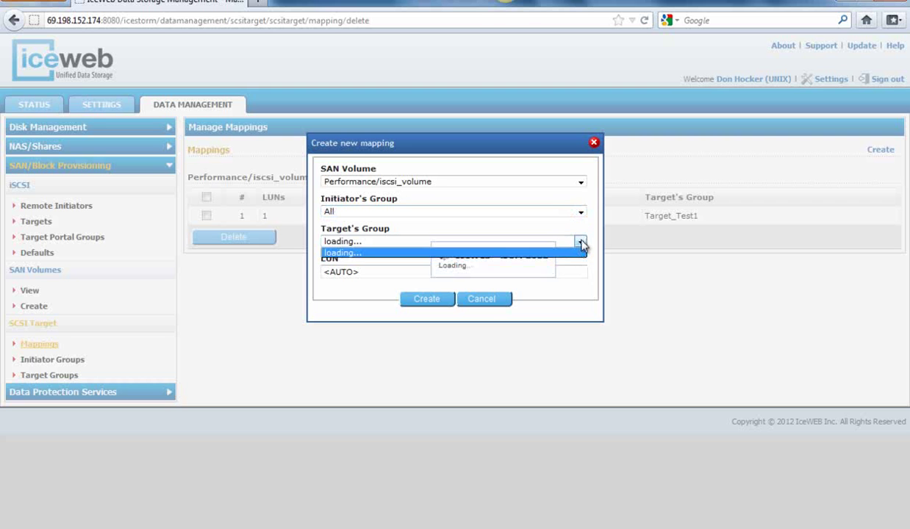
click(555, 255)
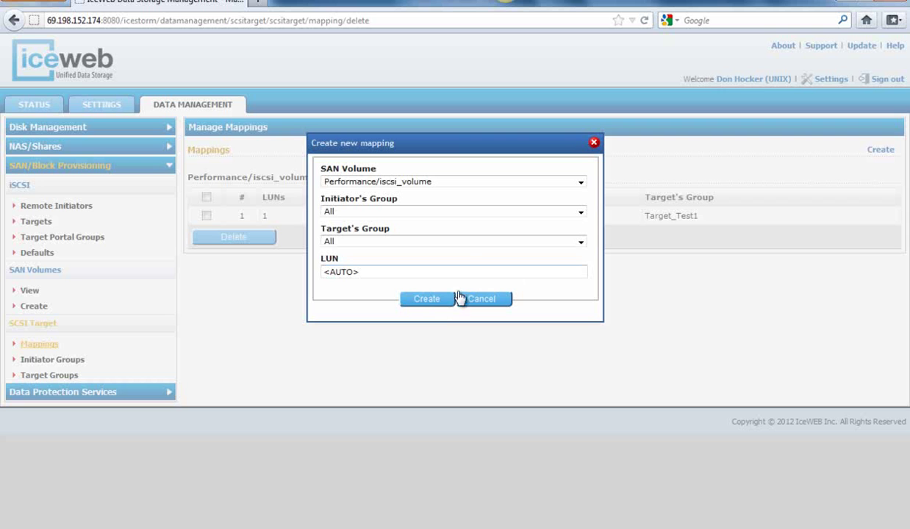
click(436, 302)
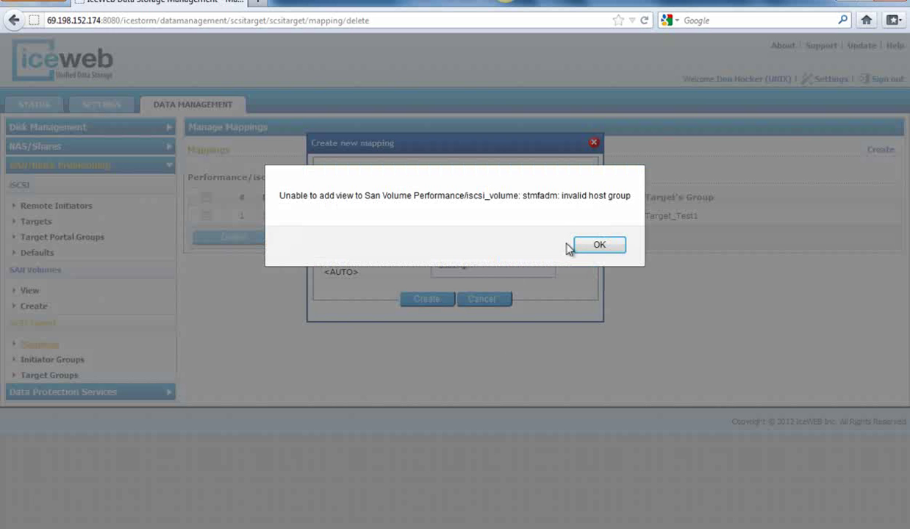
click(599, 246)
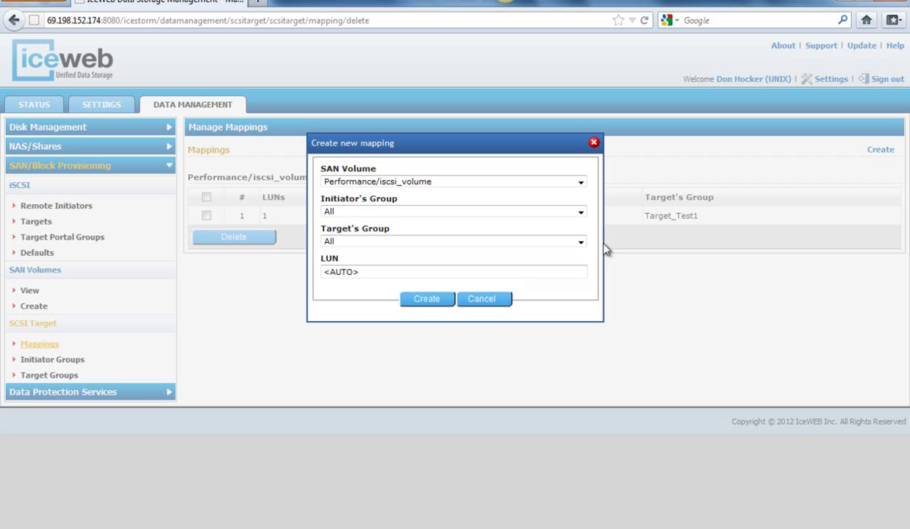
click(497, 301)
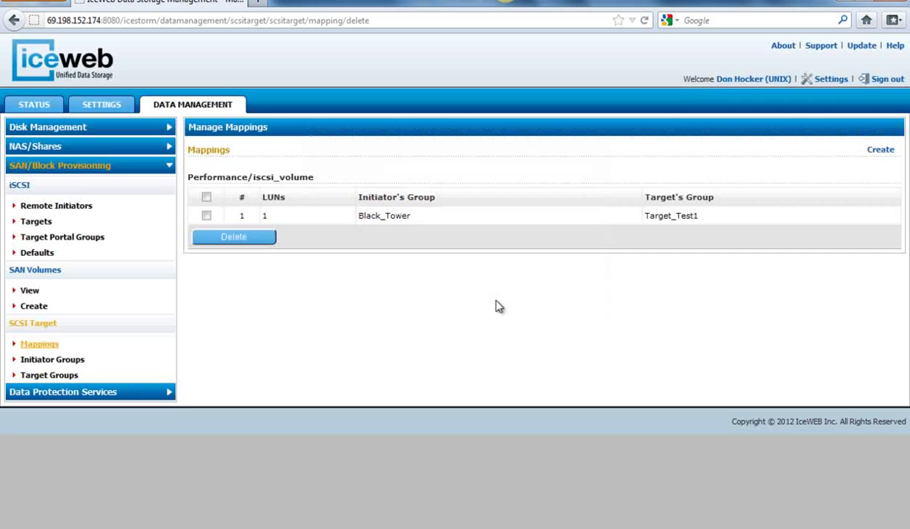
Step: Select all mappings and delete the existing Black_Tower/Target_Test1 mapping
click(224, 239)
click(508, 251)
click(207, 197)
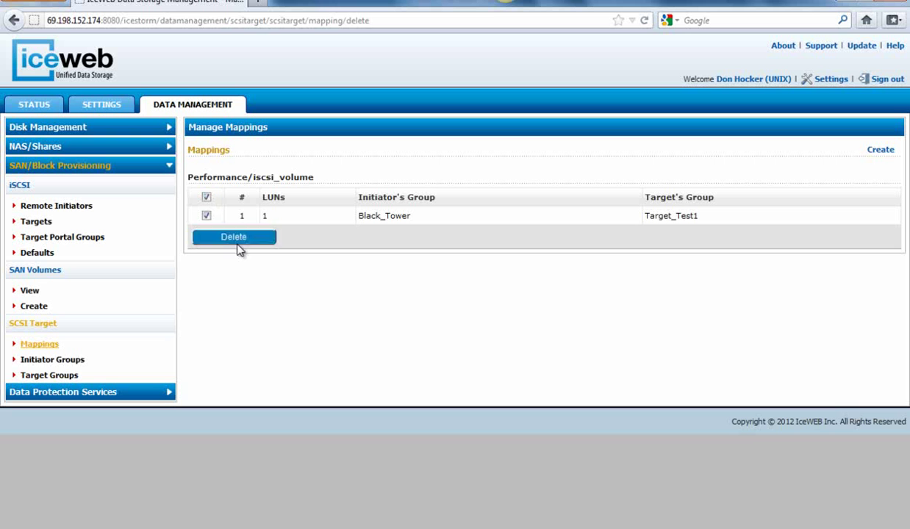
click(235, 238)
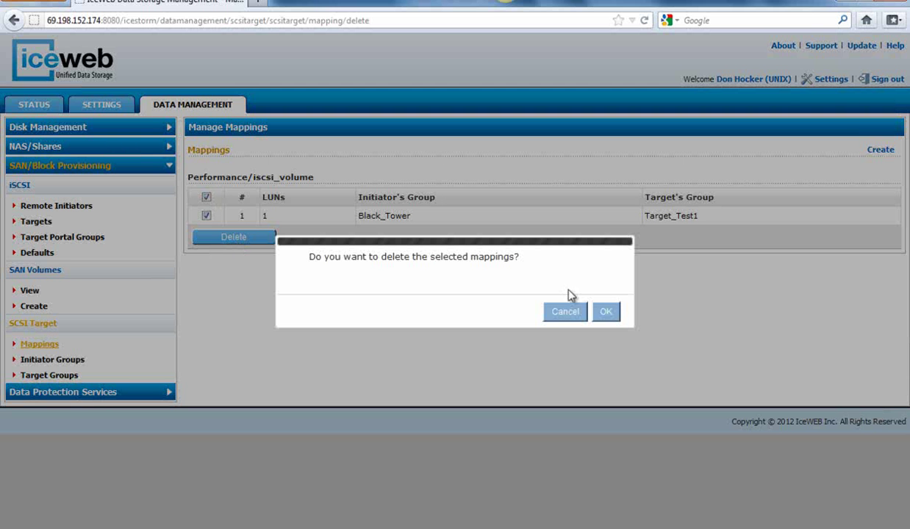
click(602, 317)
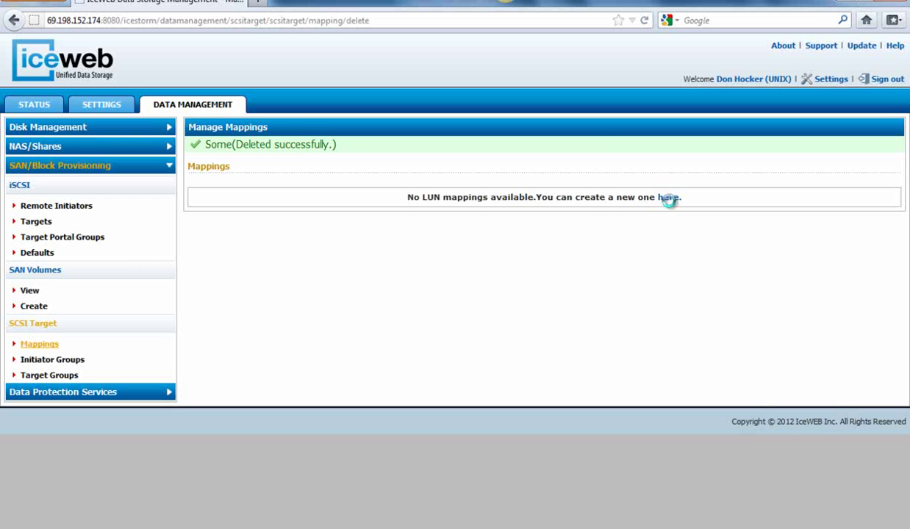
Step: Create a new mapping of Performance/iscsi_volume with All initiator and All target groups
click(667, 197)
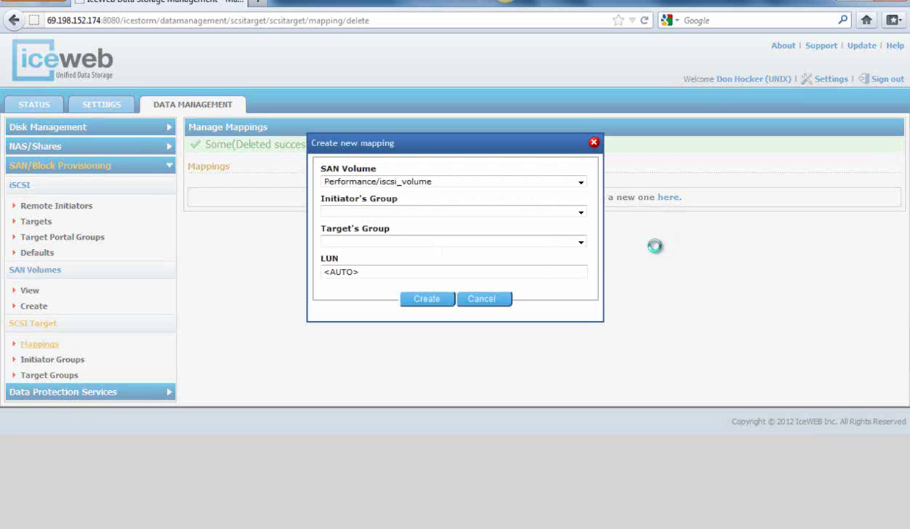
click(513, 210)
click(501, 223)
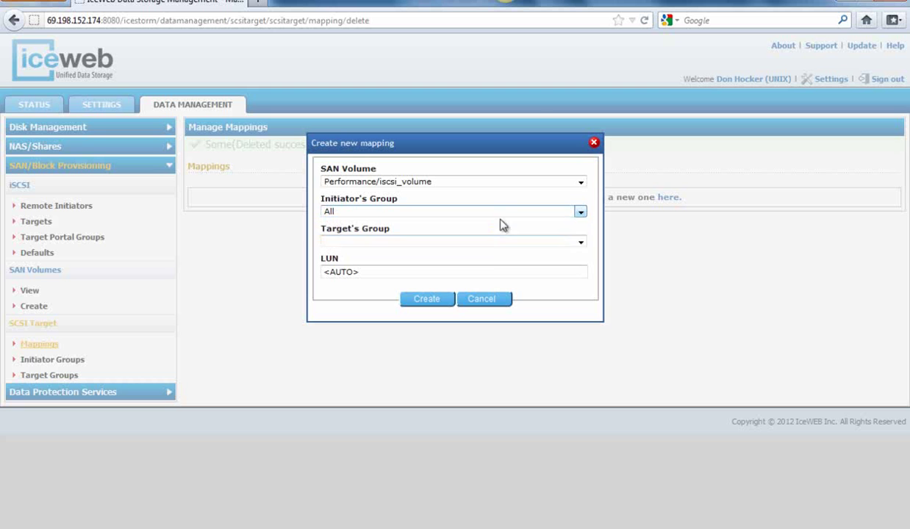
click(485, 243)
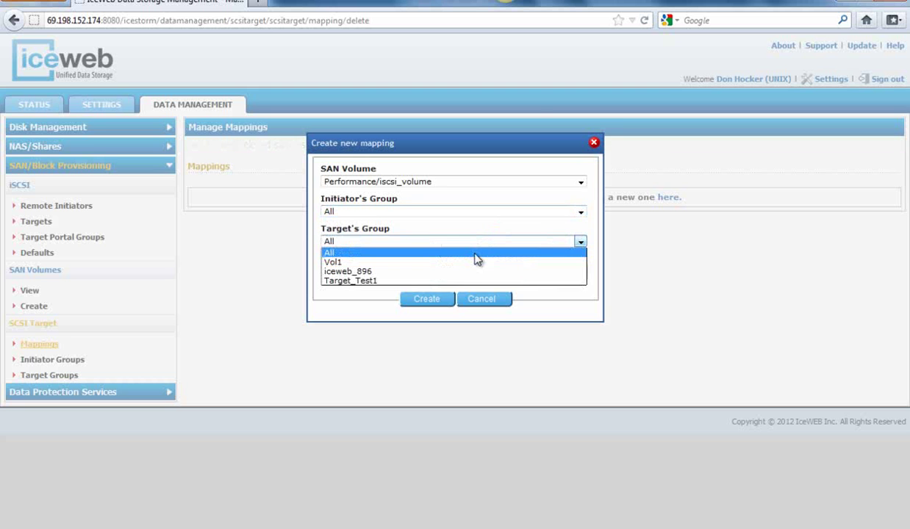
click(476, 252)
click(432, 298)
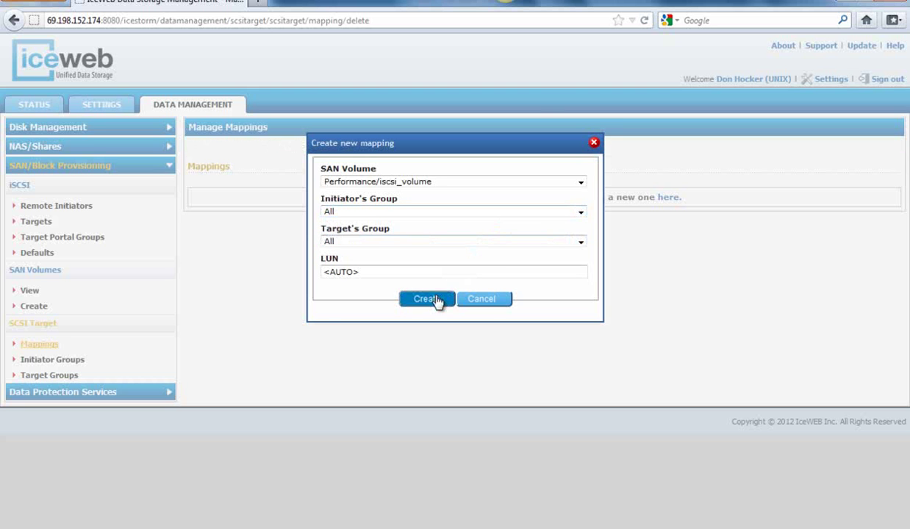